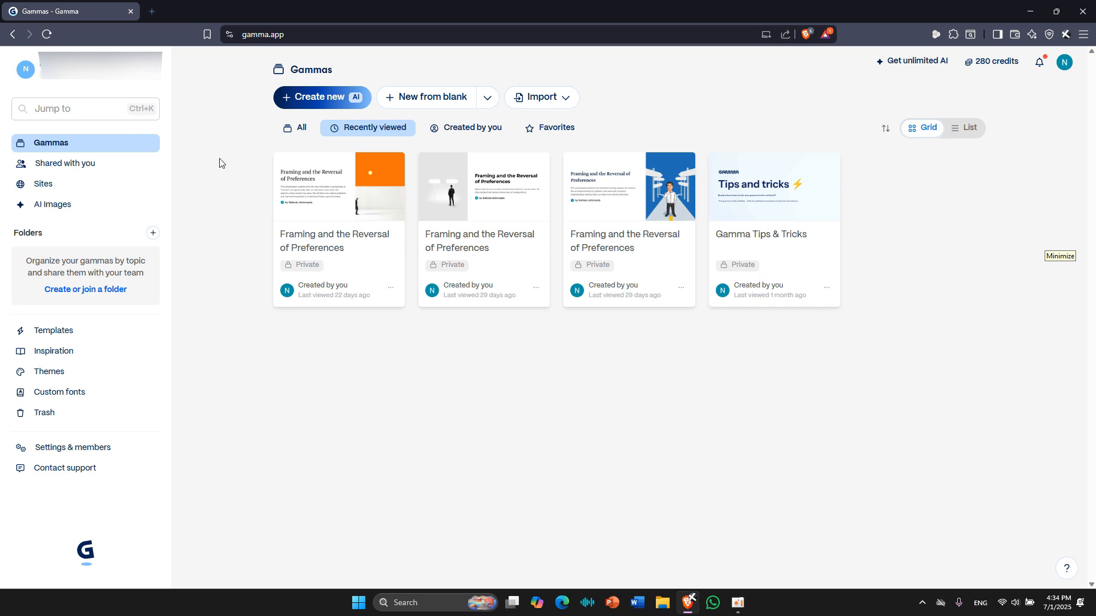
Start a new AI-generated presentation from a one-line prompt, keeping the length at 8 cards
left_click(340, 101)
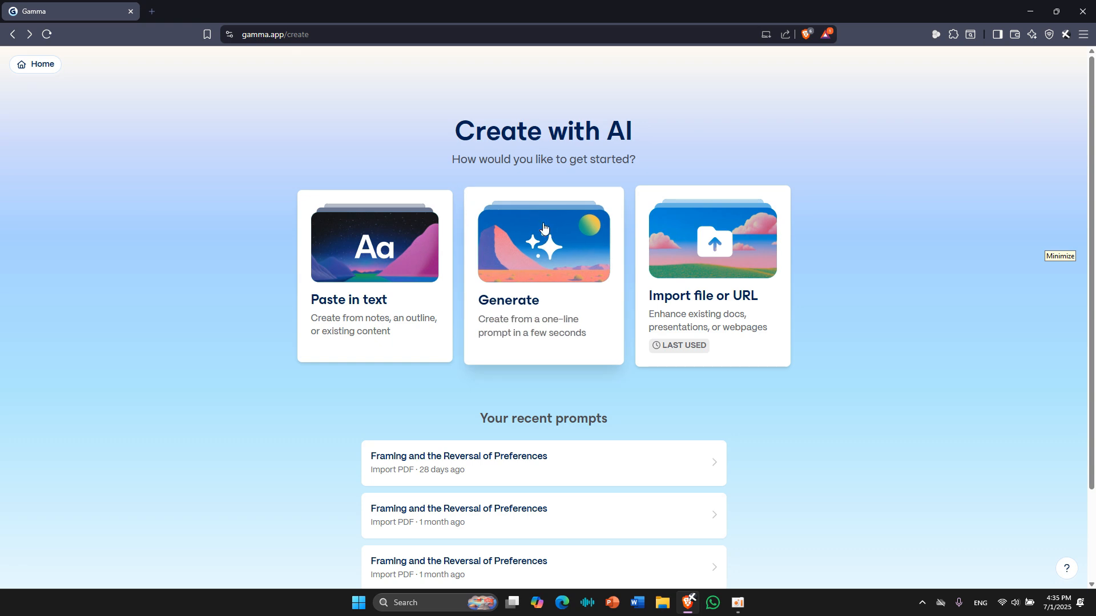
left_click(561, 284)
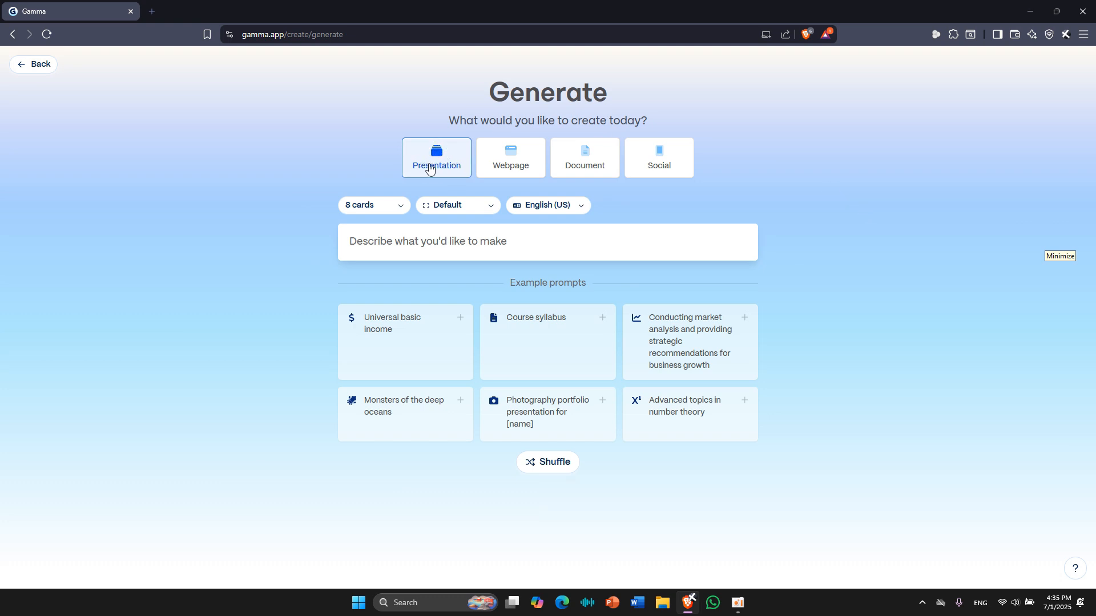
left_click(394, 213)
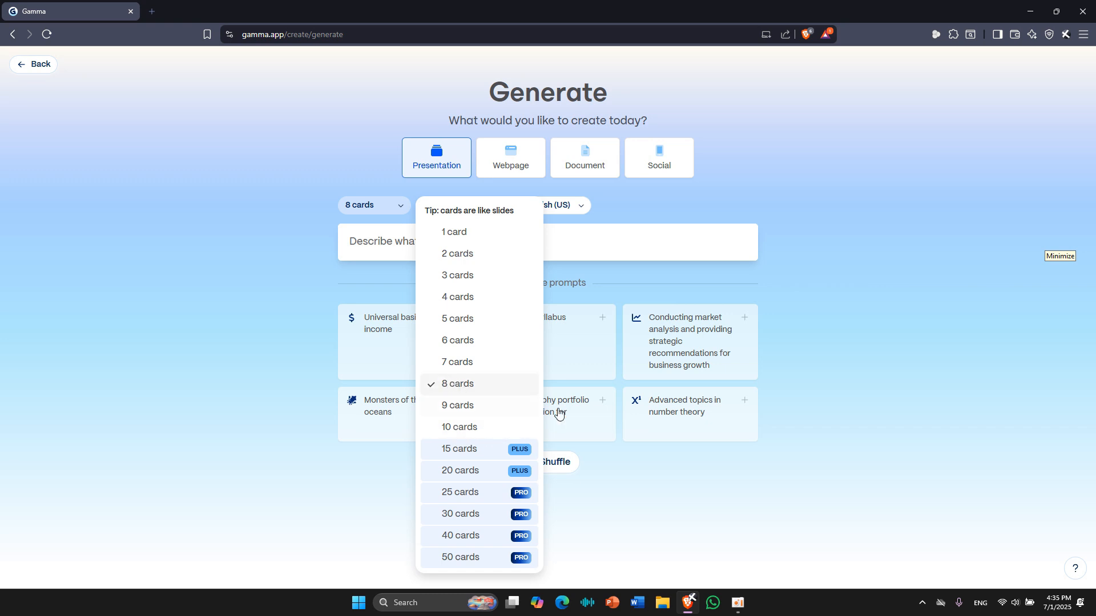
left_click(490, 394)
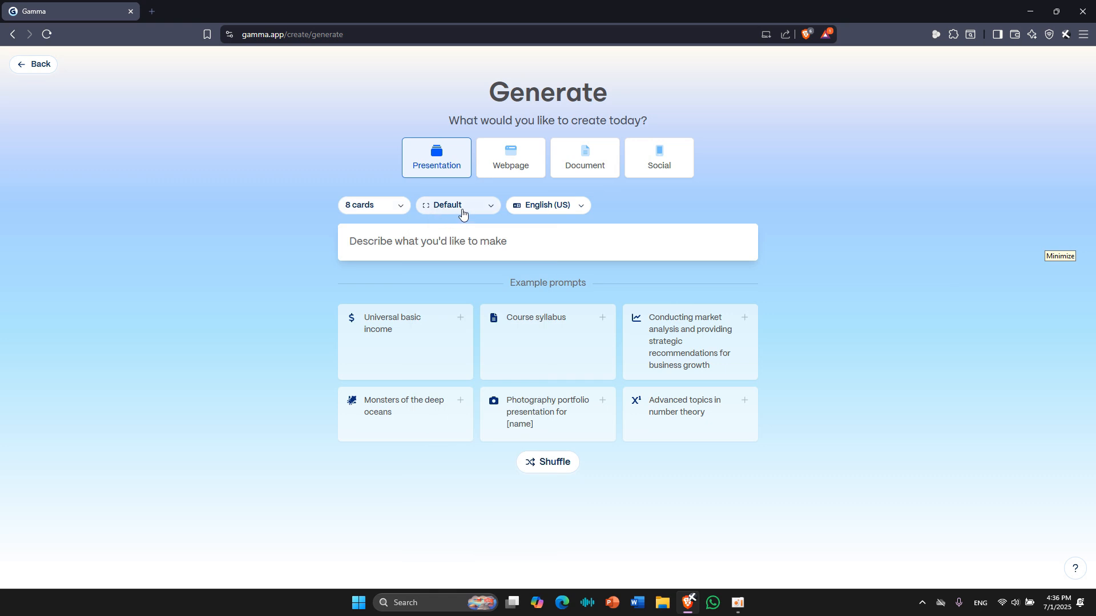
Keep the Default page style and English (US) language, and generate an outline from the prompt "History of sri lanka"
left_click(486, 210)
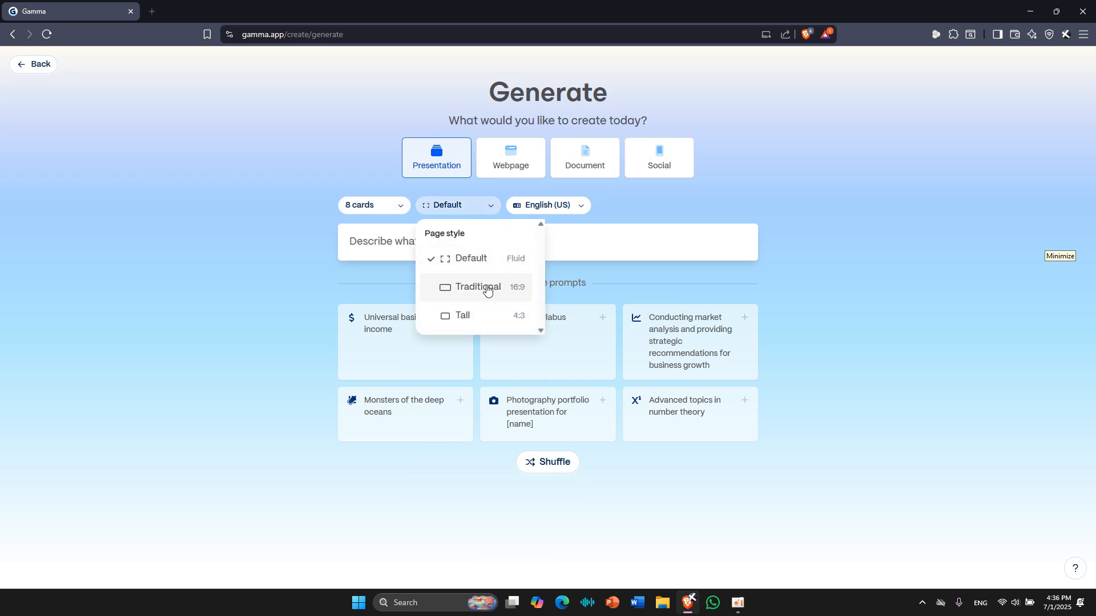
left_click(570, 208)
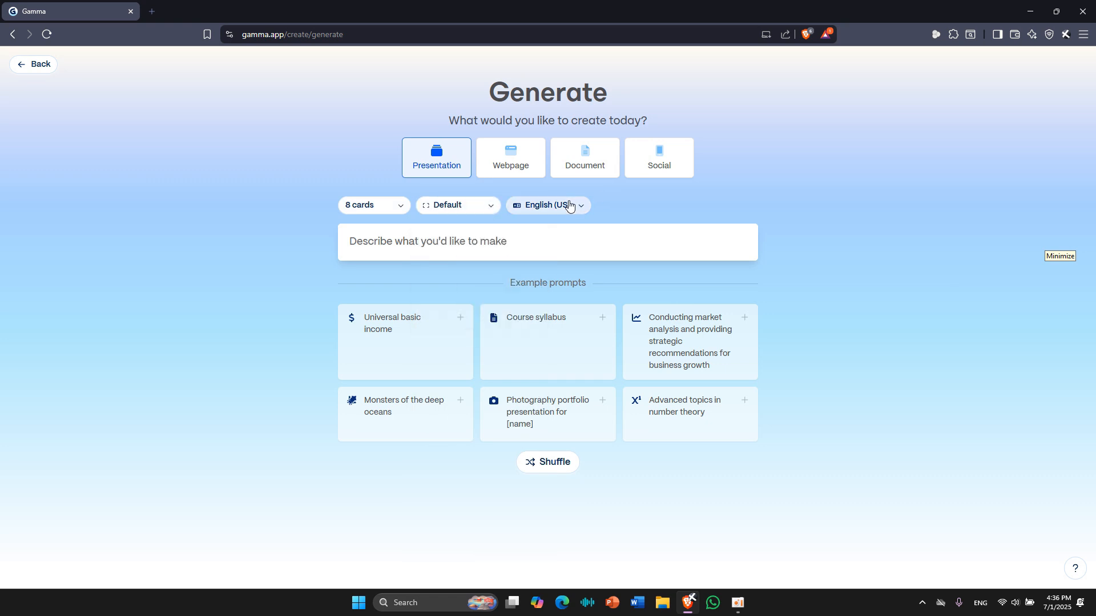
left_click(570, 208)
left_click(582, 212)
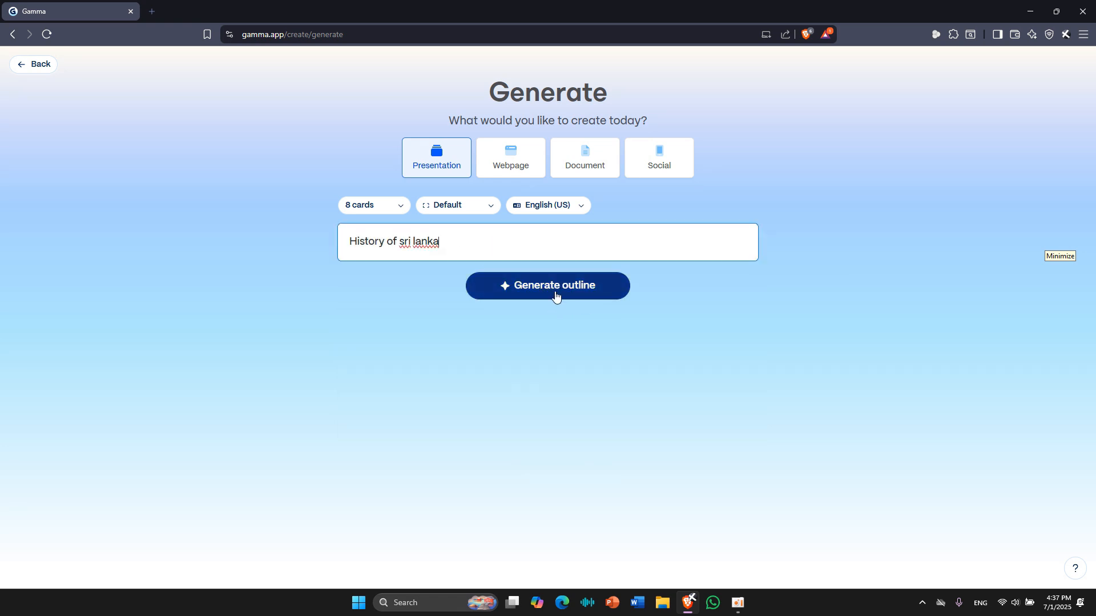
left_click(574, 292)
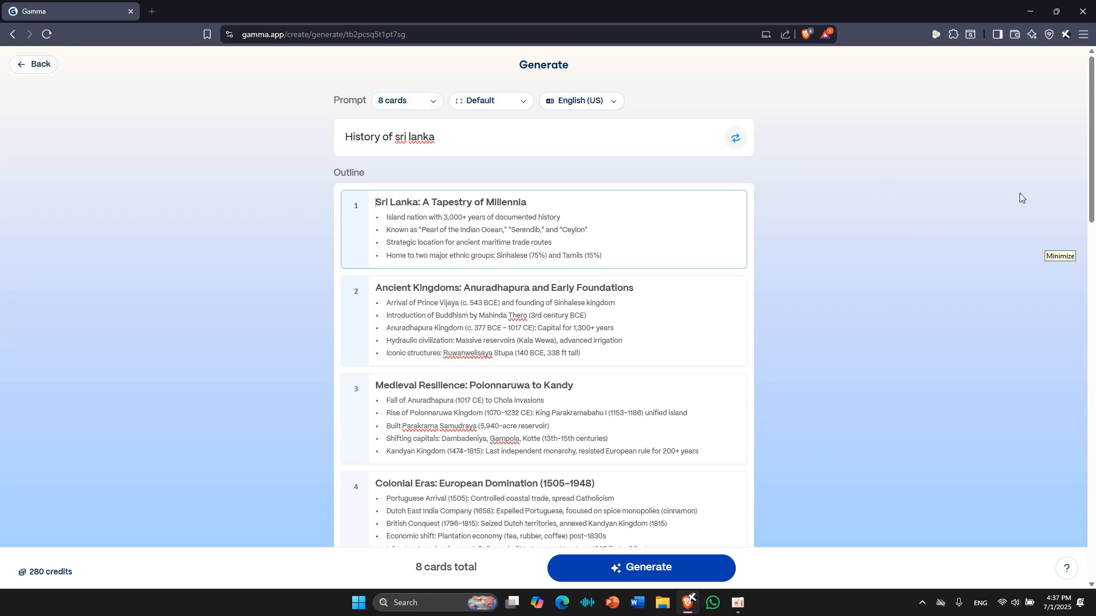
Try editing the title of the first outline card
left_click_drag(1092, 137, 1083, 109)
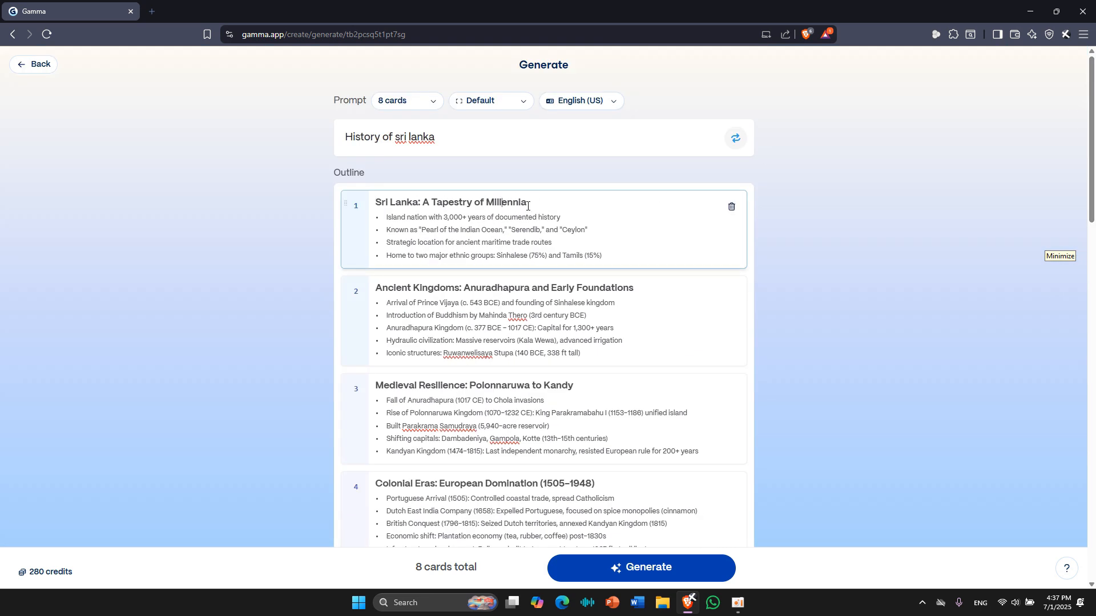
type("khg")
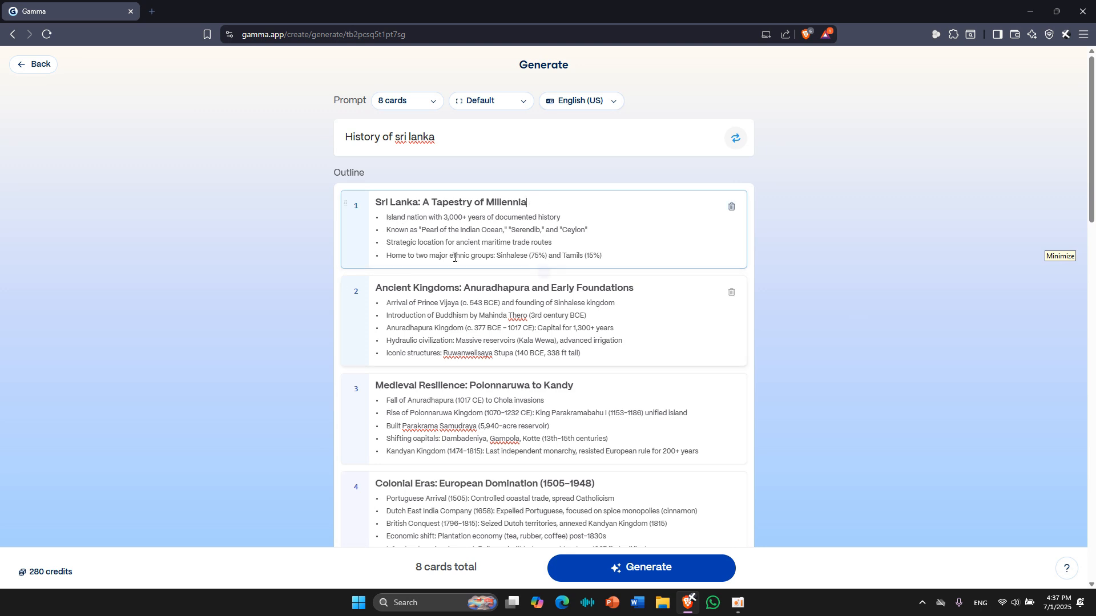
Set the presentation's amount of text to Minimal, keeping the Iris theme
left_click_drag(1092, 164, 1092, 424)
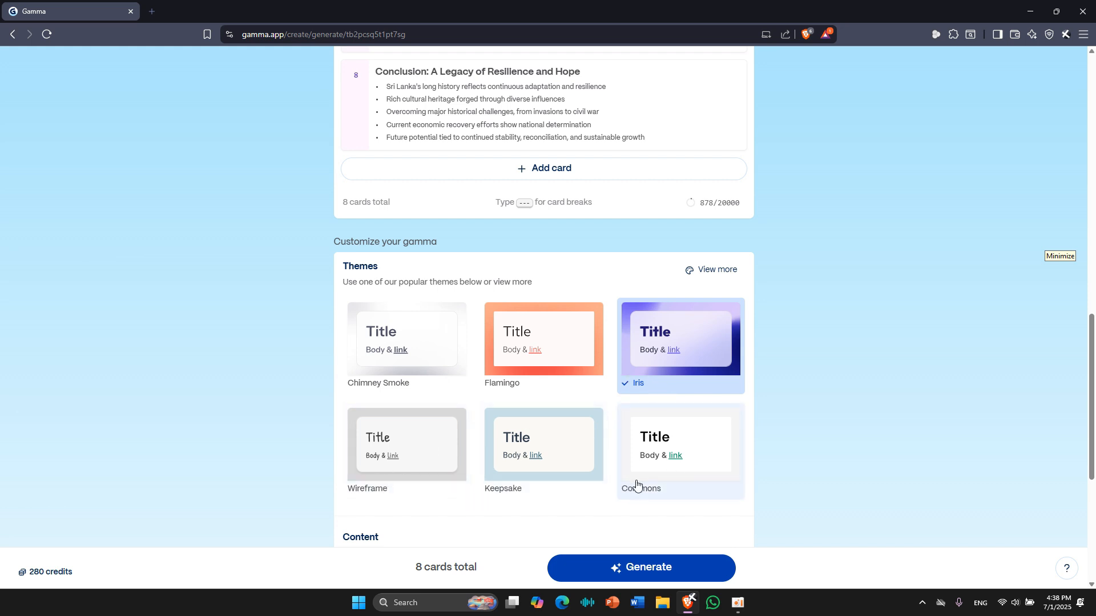
scroll(774, 323, "down", 2)
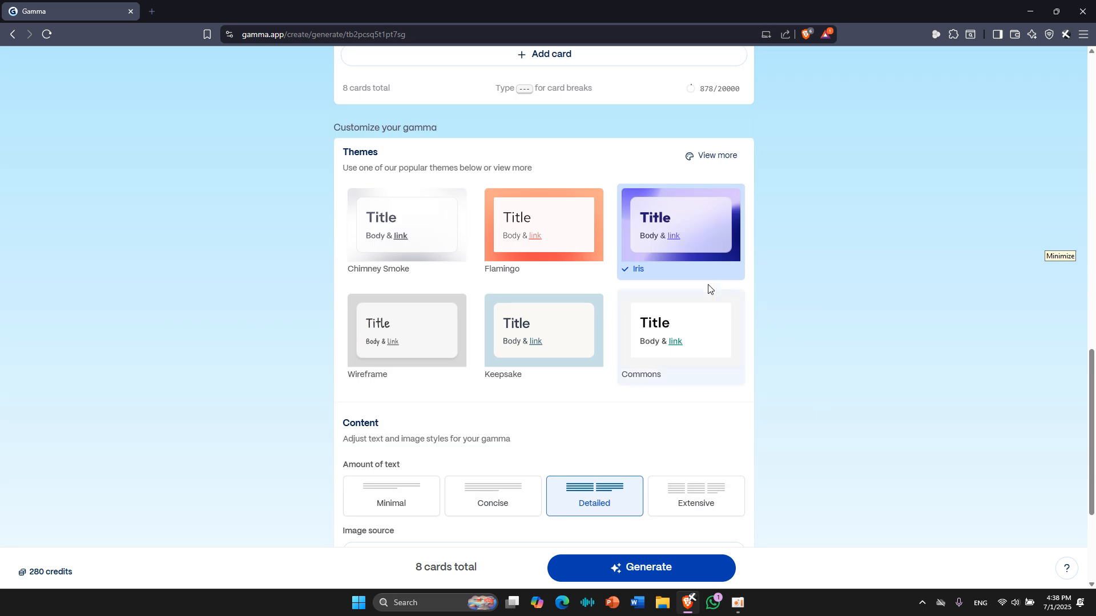
scroll(790, 275, "down", 3)
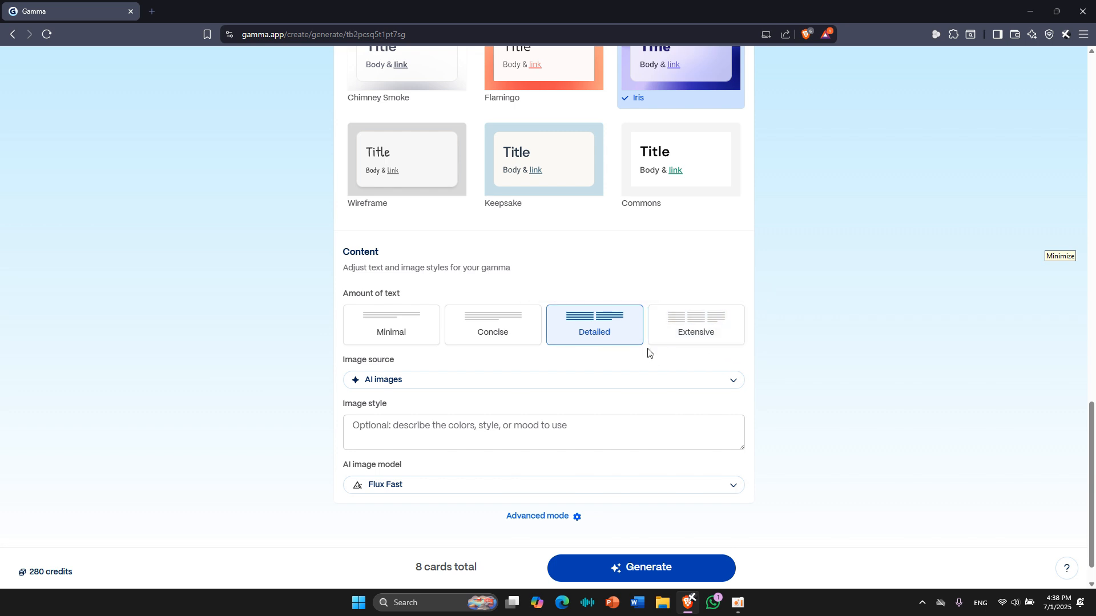
left_click(379, 330)
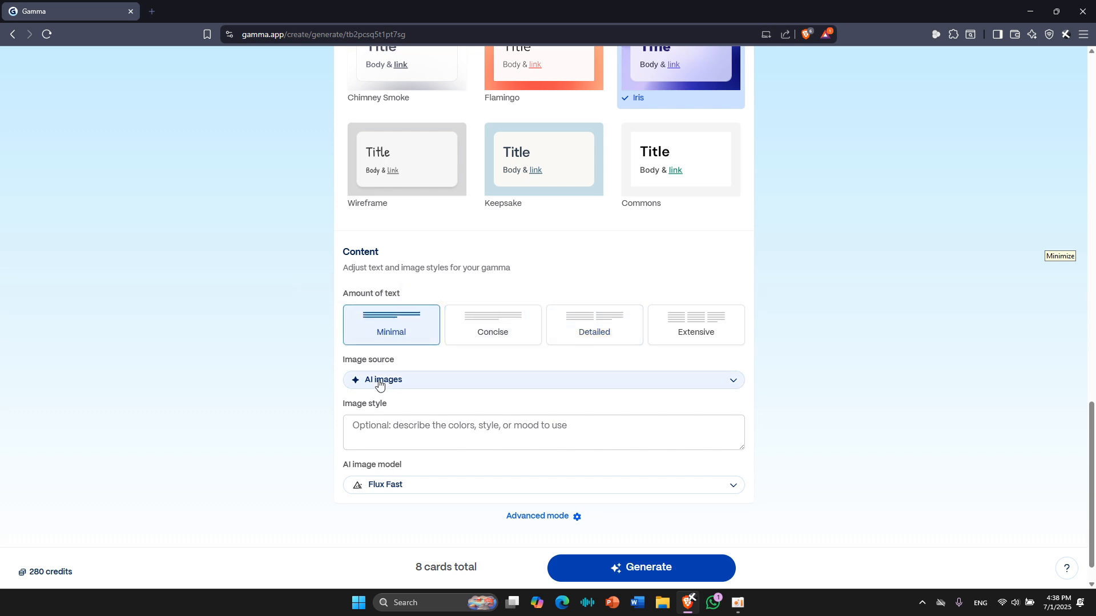
Set the image source to Web images and the image license to Free to use commercially
left_click(425, 386)
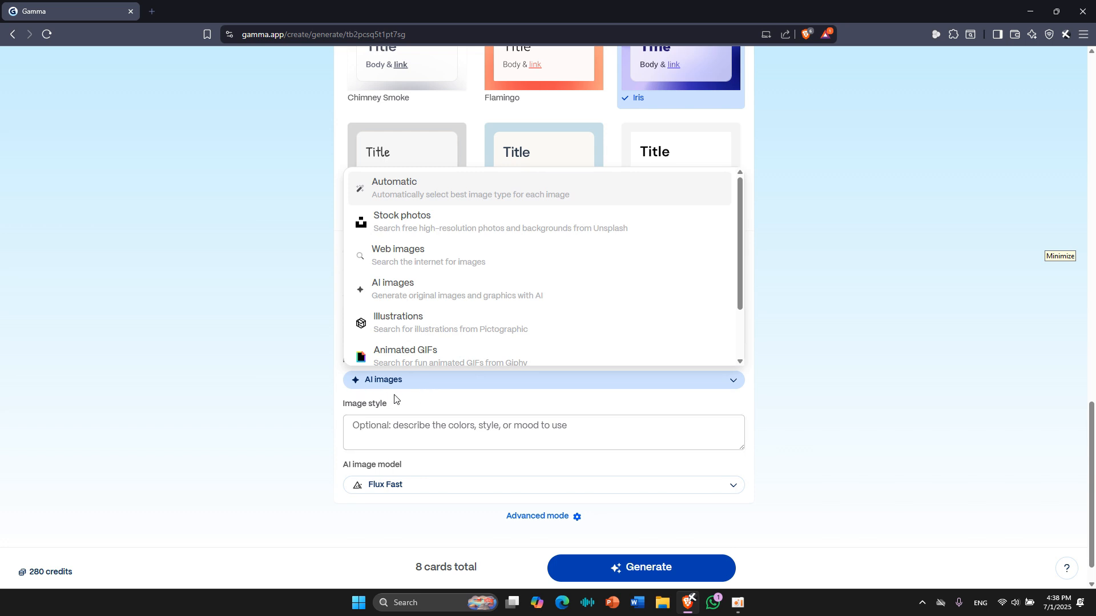
left_click(765, 383)
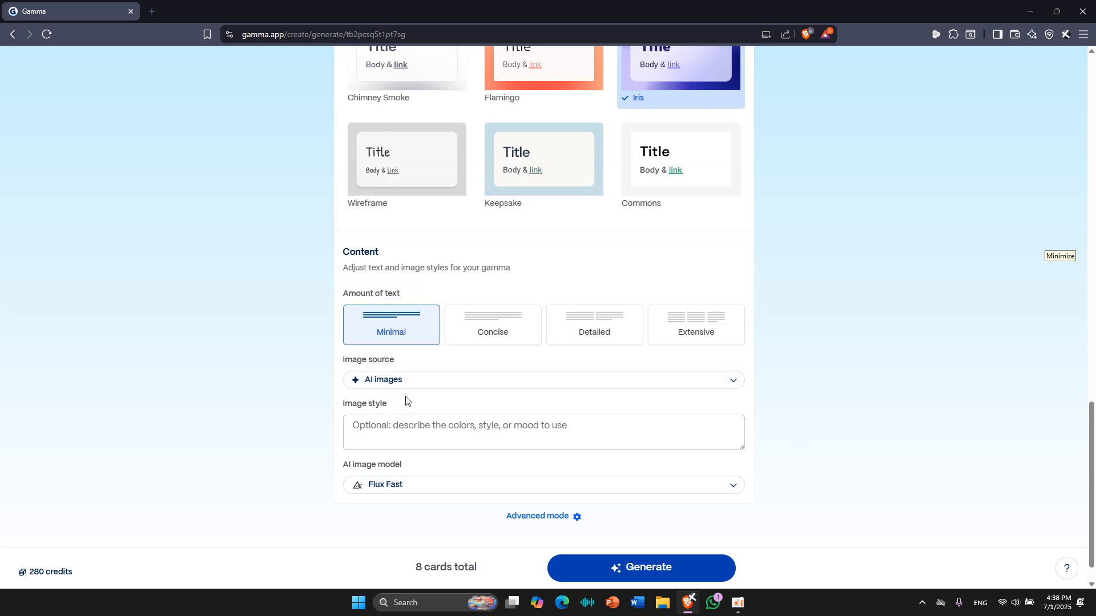
left_click(407, 381)
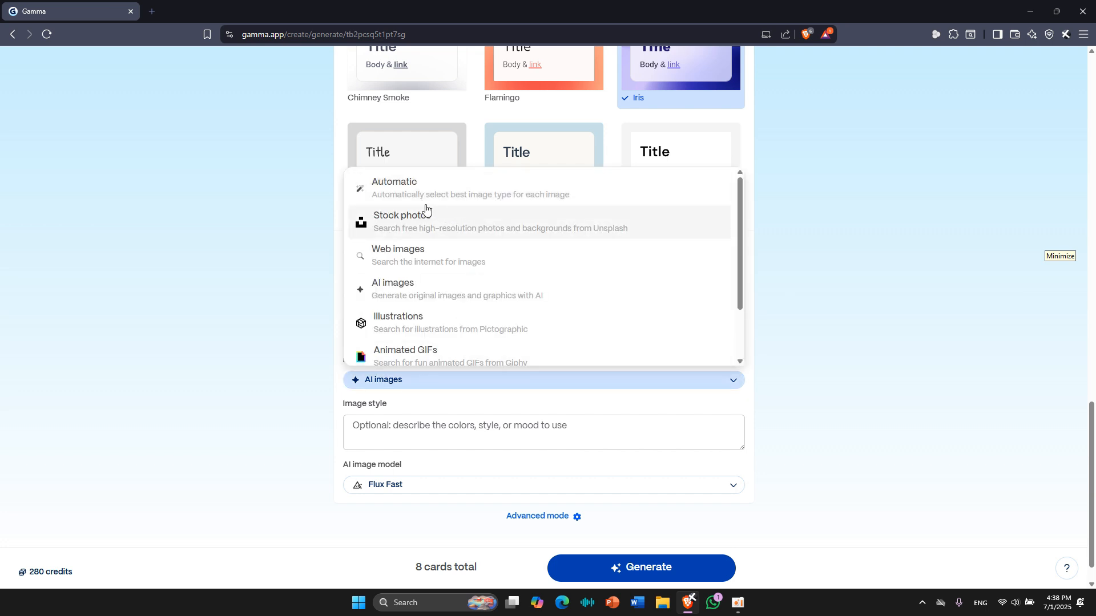
scroll(411, 200, "down", 2)
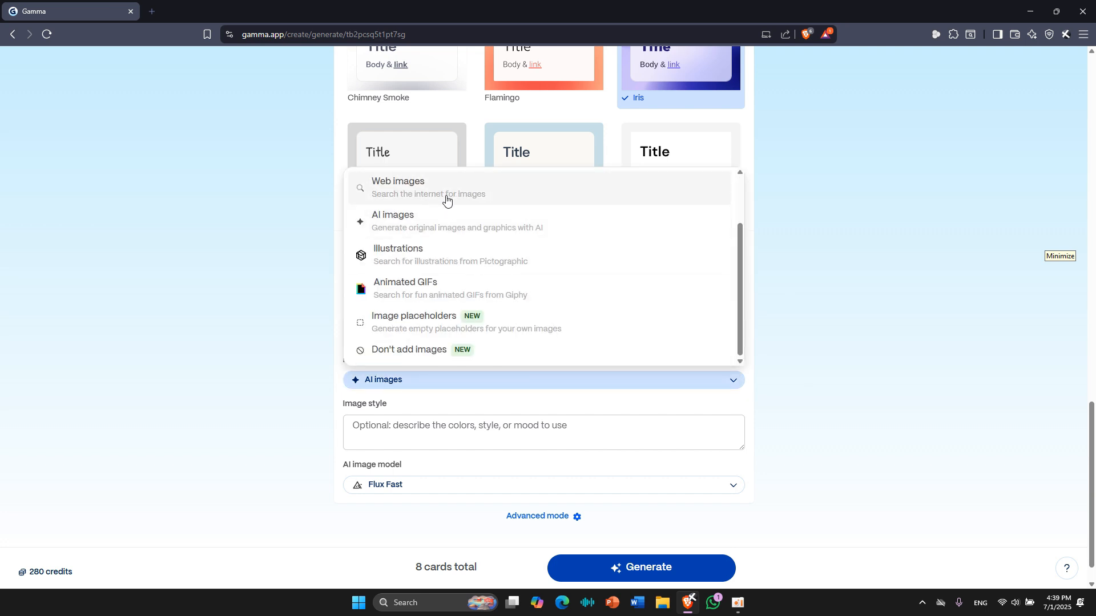
left_click(435, 196)
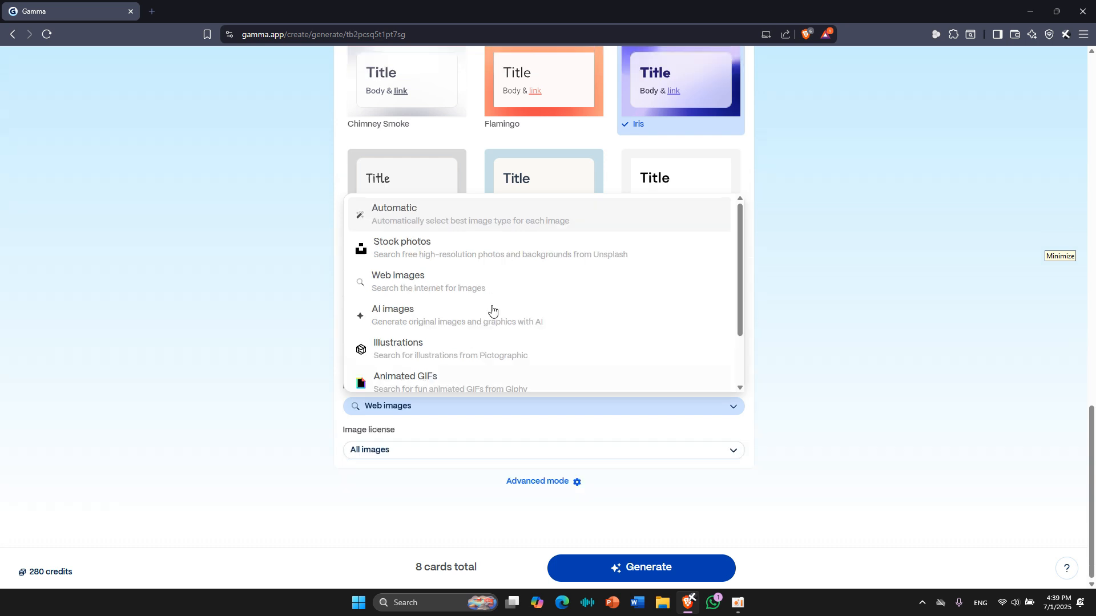
left_click(406, 418)
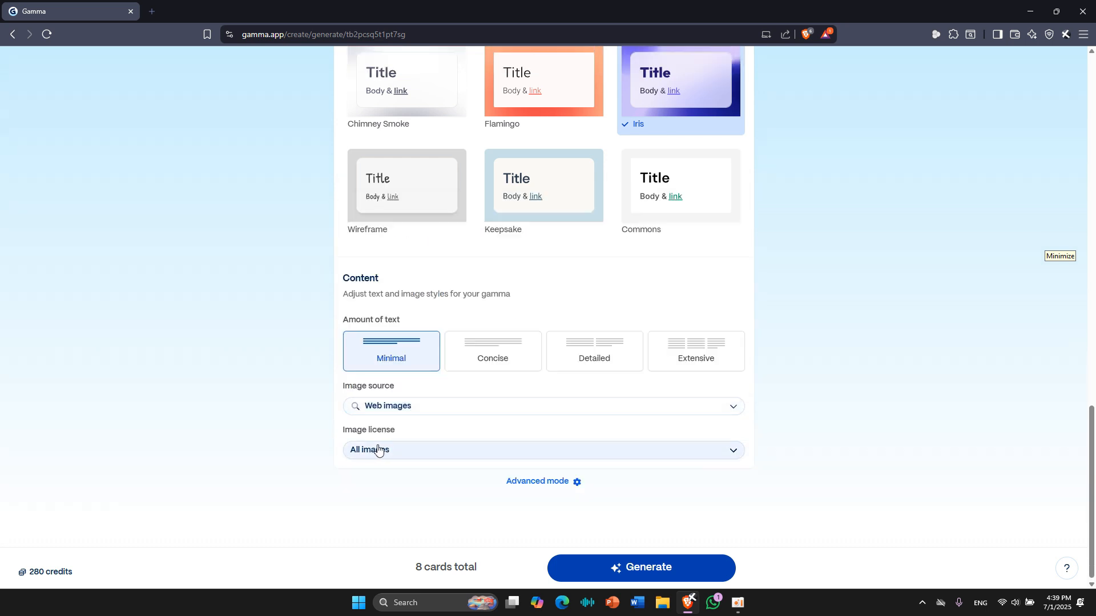
left_click(418, 454)
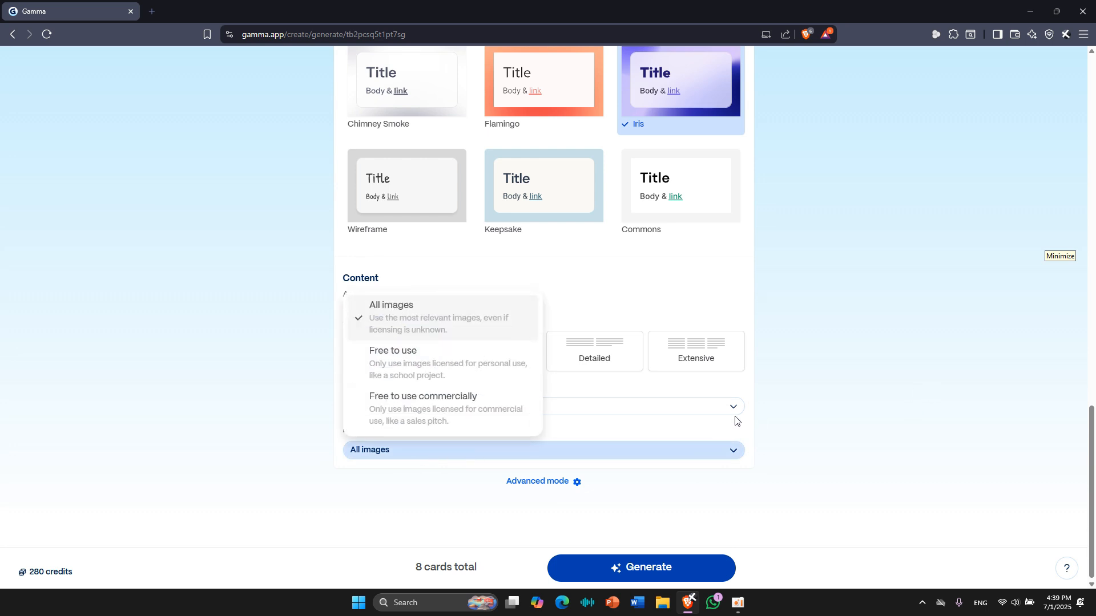
left_click(414, 413)
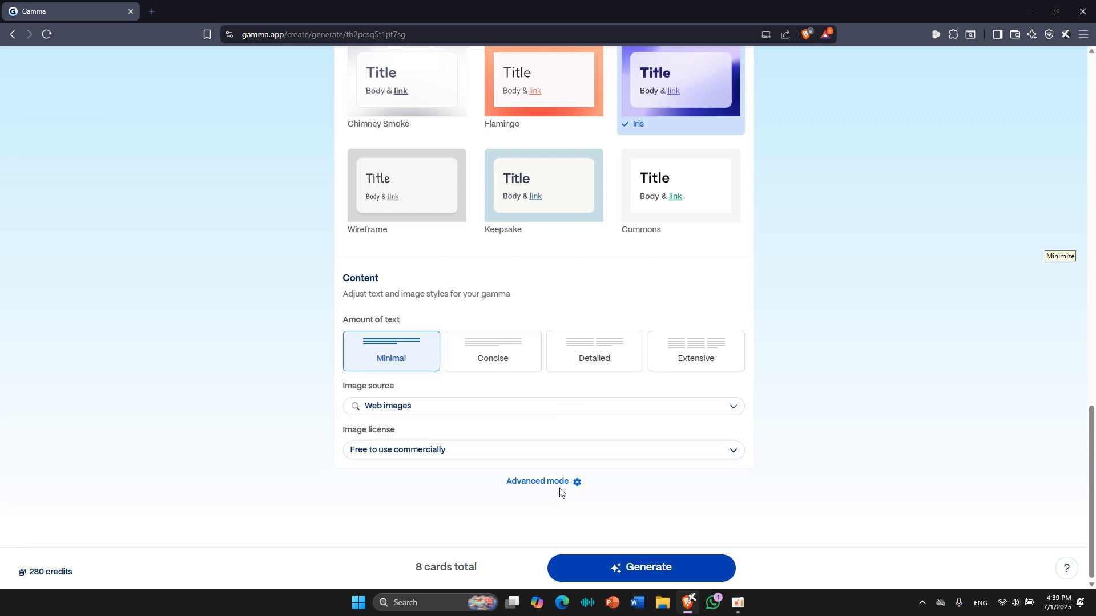
Switch to the advanced prompt editor, continue with its settings, and generate the presentation with the Iris theme
left_click(549, 483)
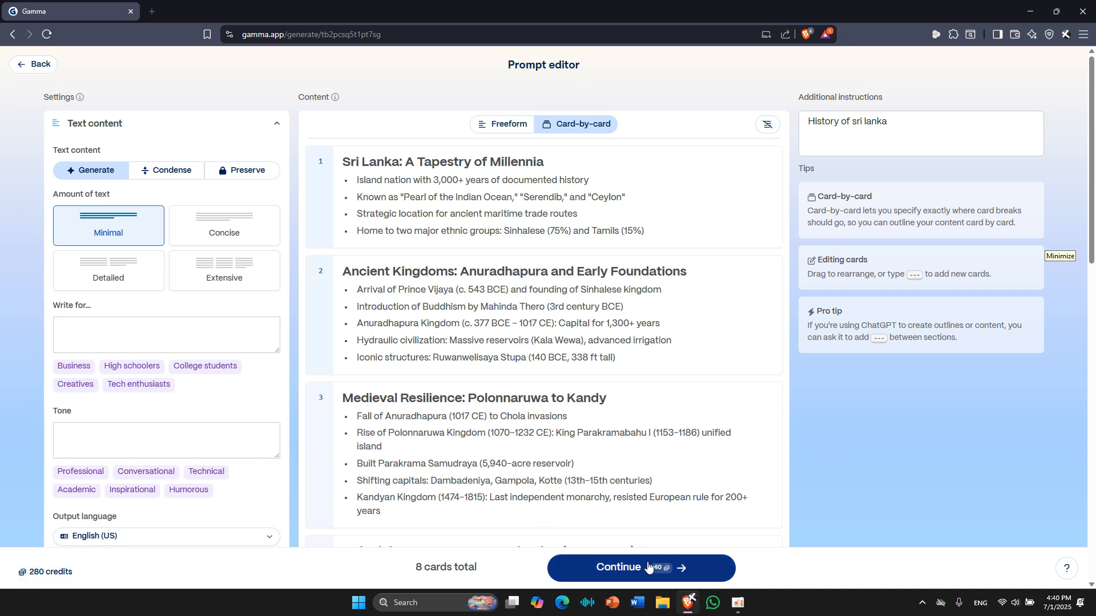
left_click(607, 568)
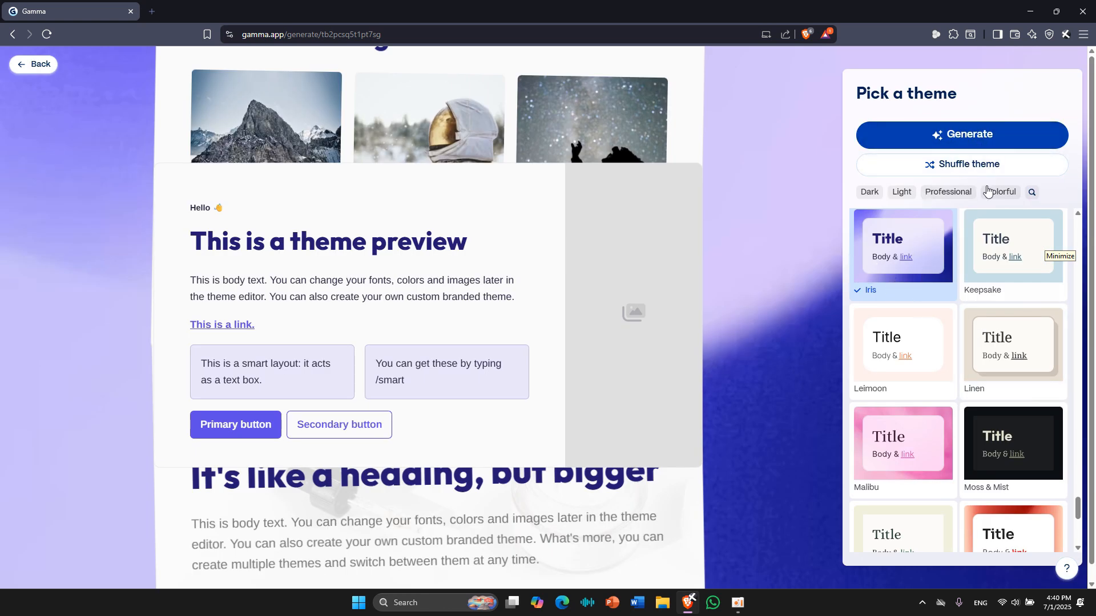
left_click(965, 134)
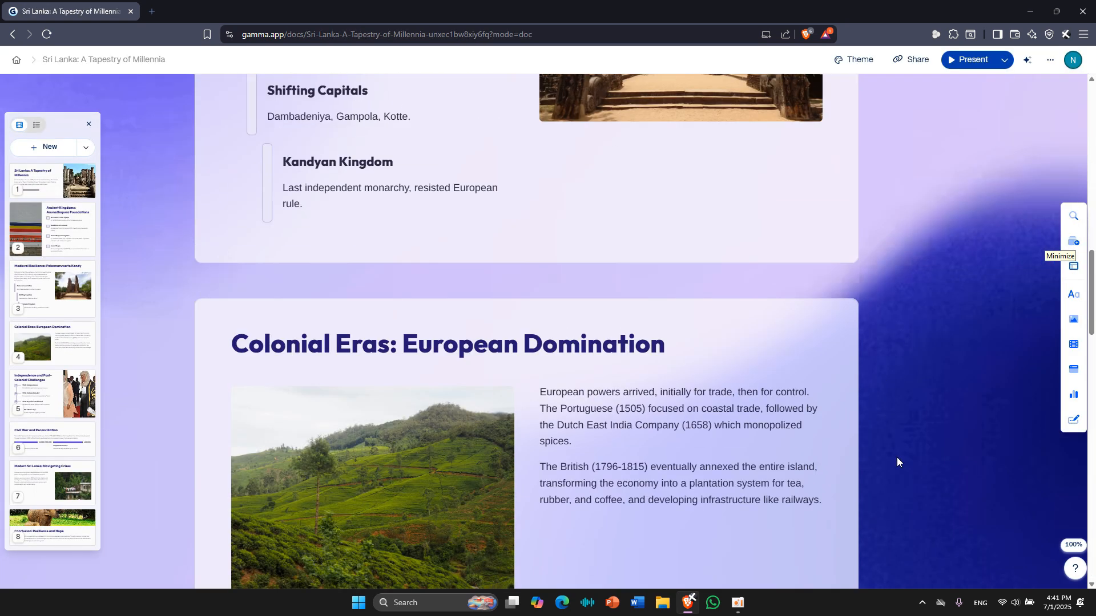
Preview the generated presentation in presentation mode through to the conclusion card, and return to the editor
scroll(897, 457, "up", 17)
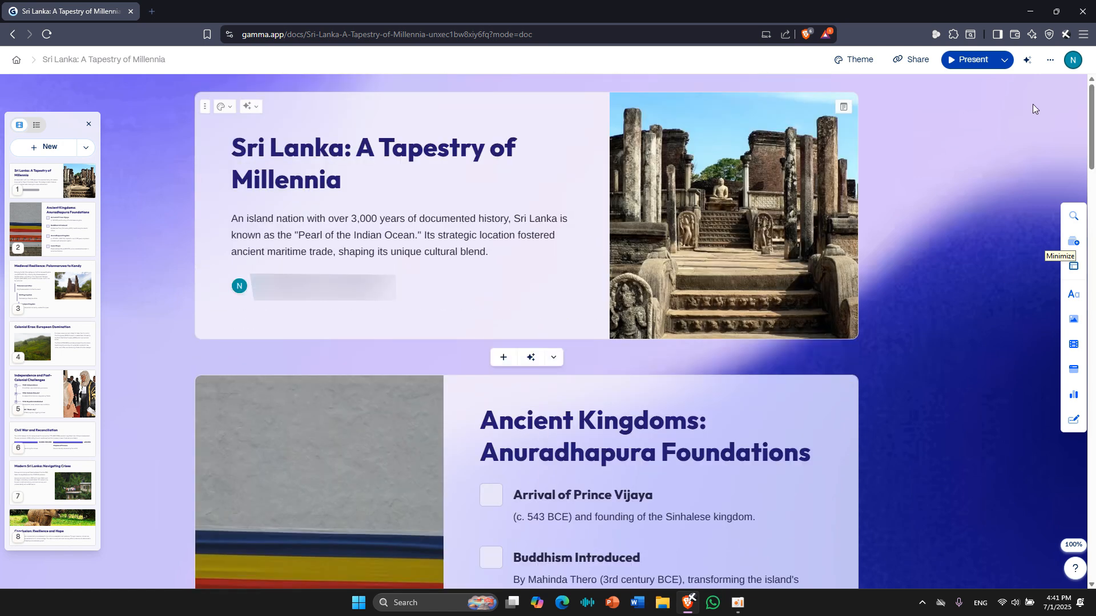
left_click(968, 61)
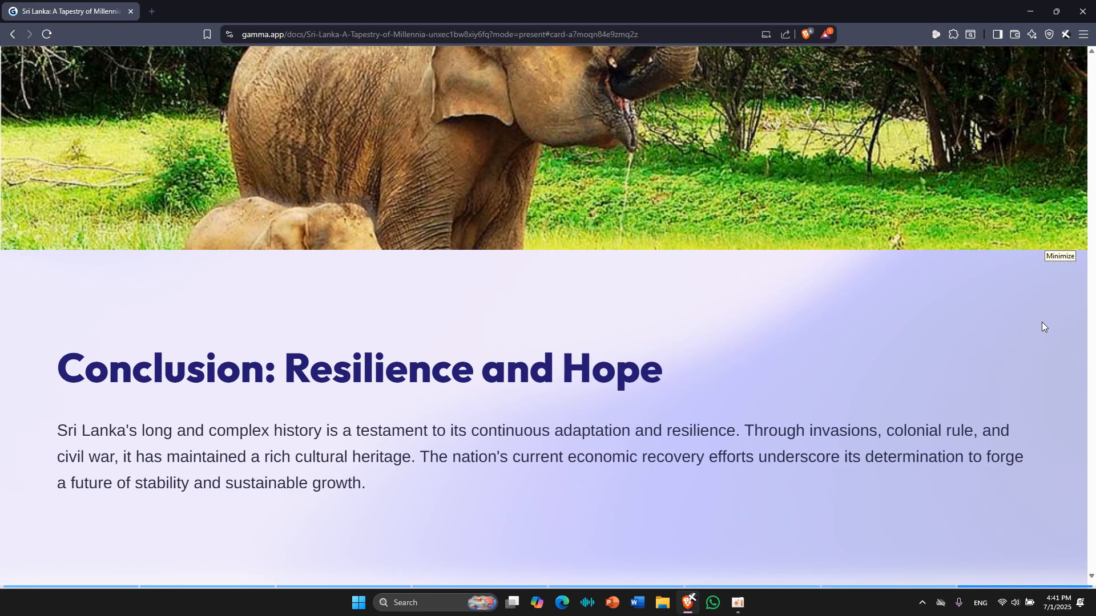
key("Escape")
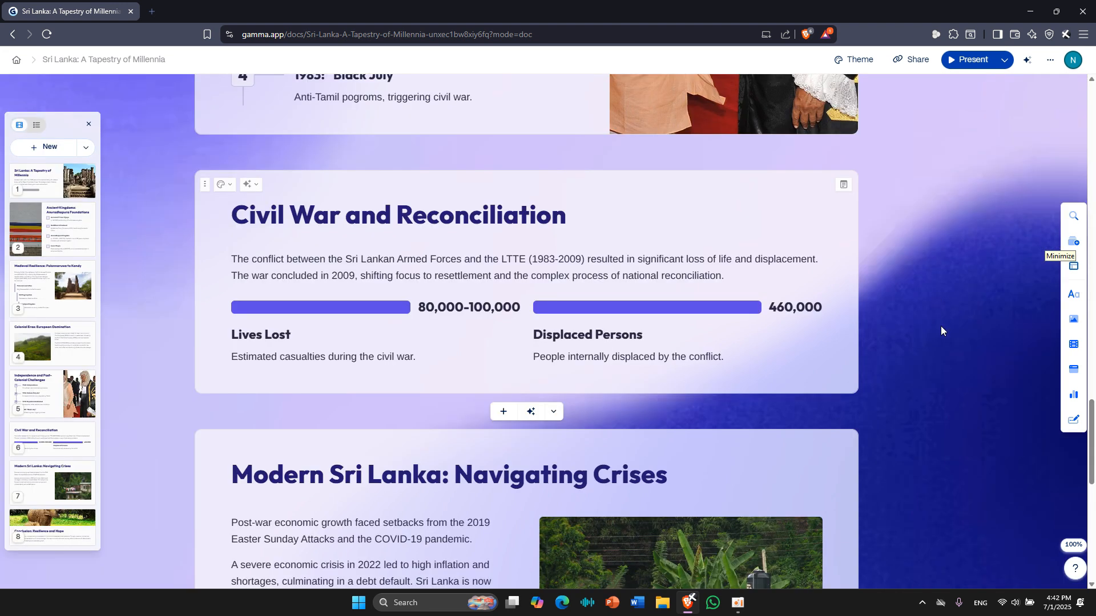
left_click(534, 411)
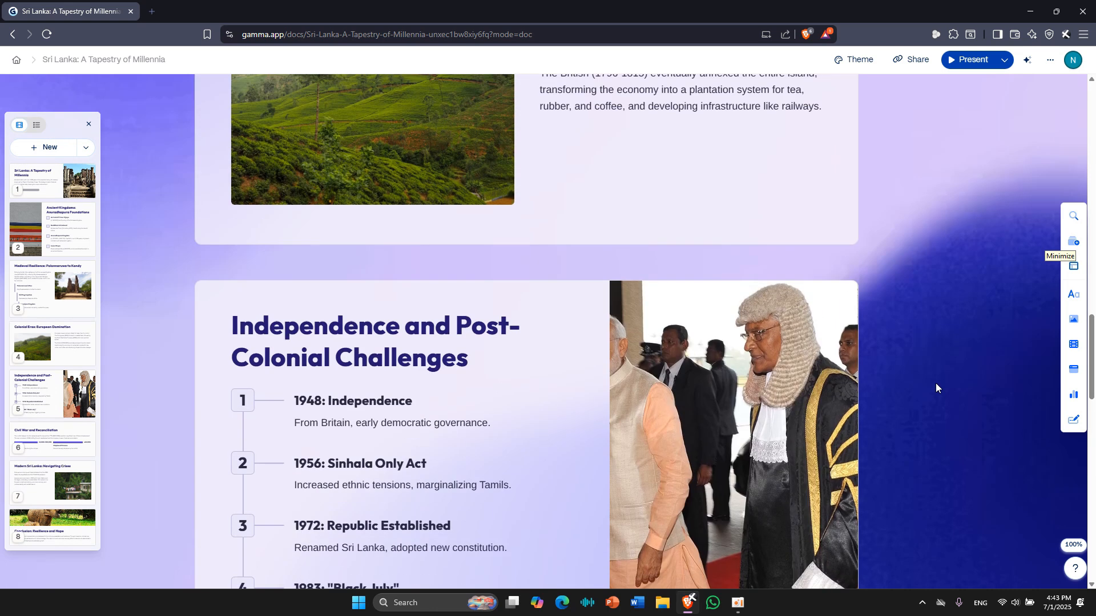
Export all cards of the presentation to PowerPoint and close the export dialog
left_click(1051, 61)
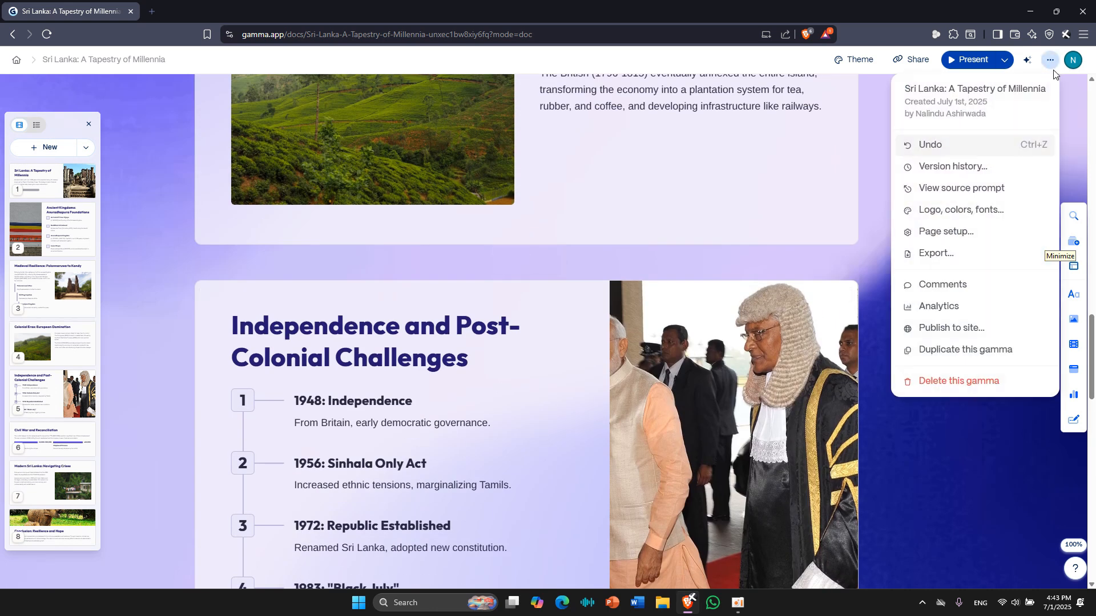
left_click(937, 254)
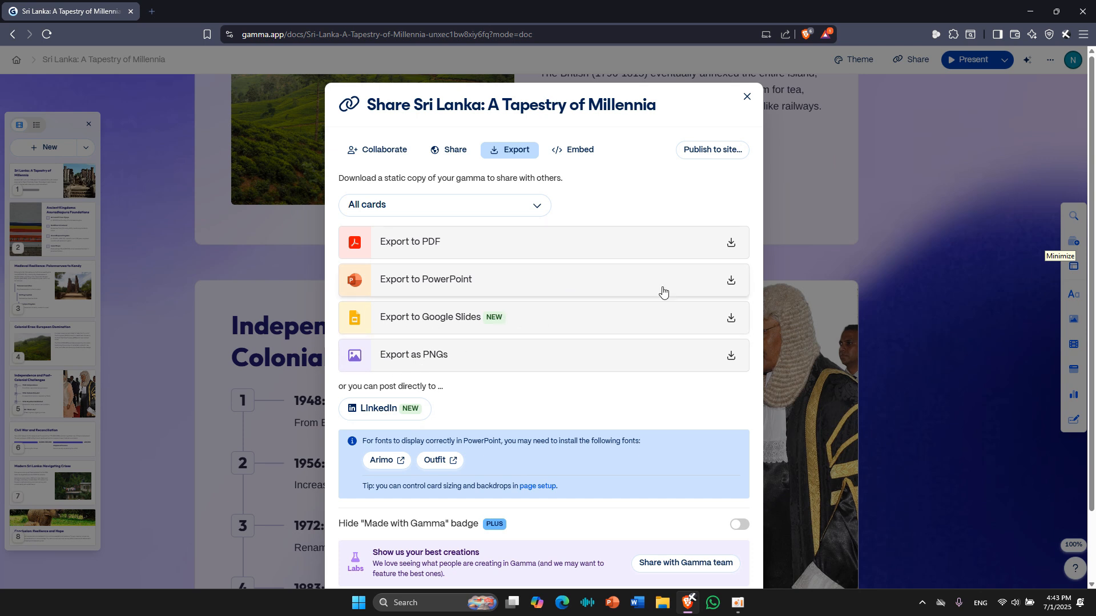
left_click(730, 282)
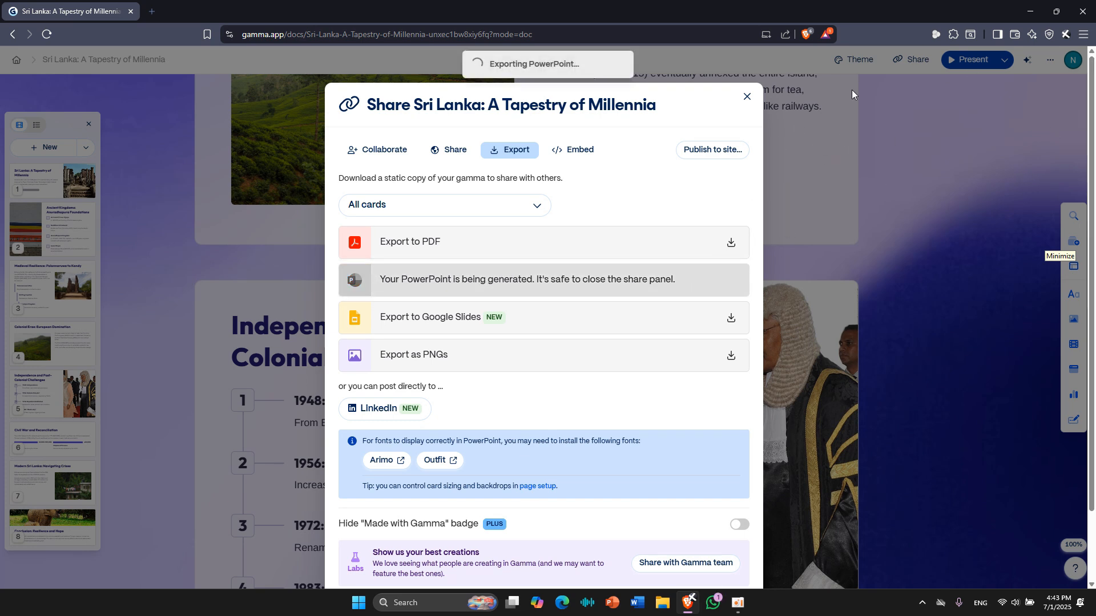
left_click(804, 194)
key("Return")
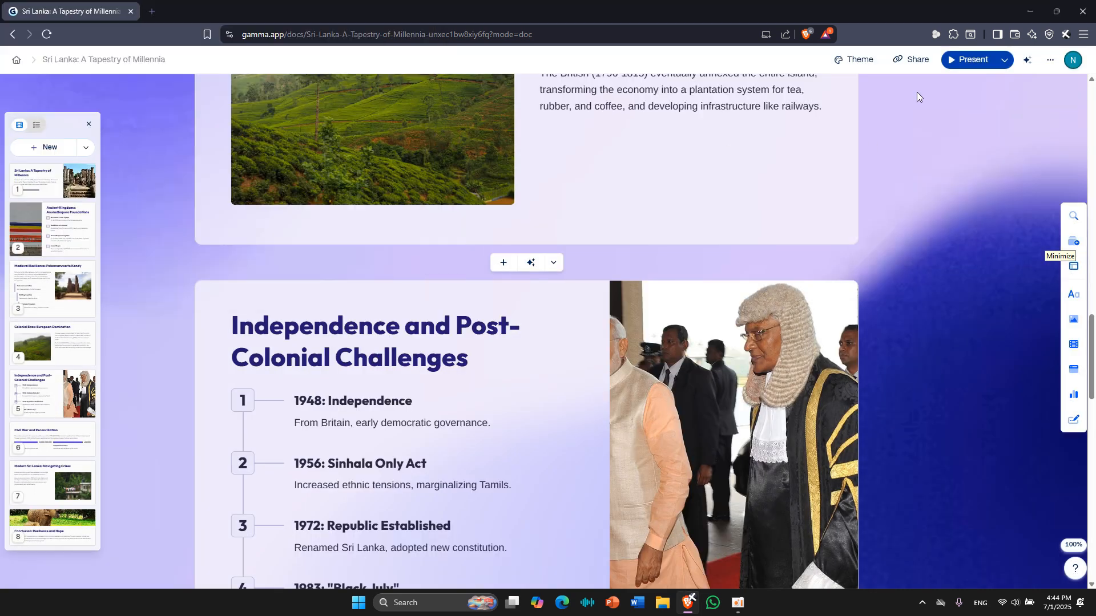
Open the presentation's public link sharing settings
left_click(912, 61)
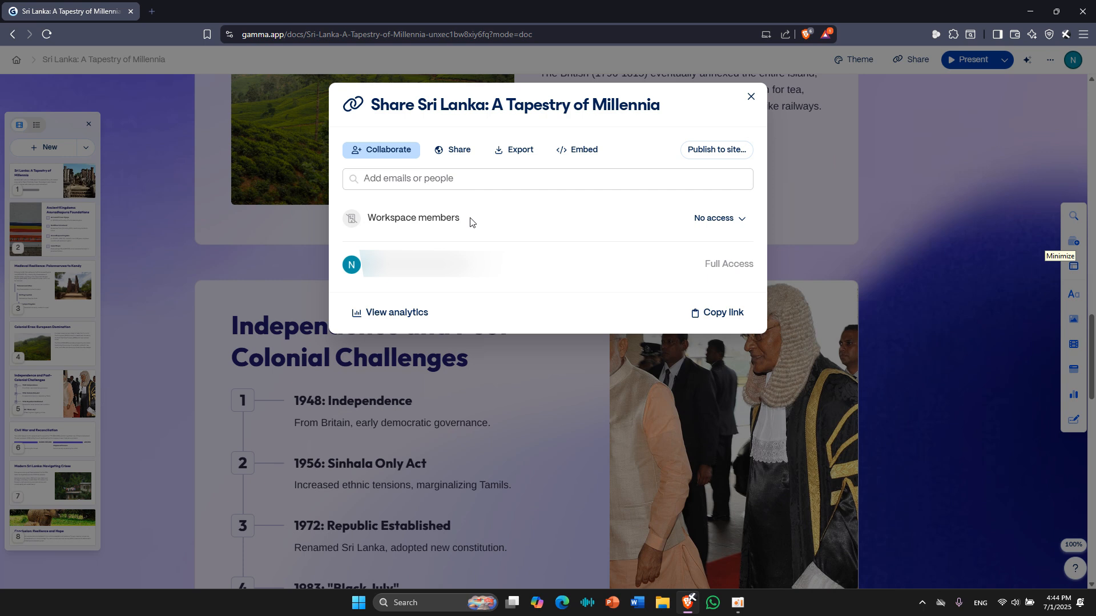
left_click(455, 150)
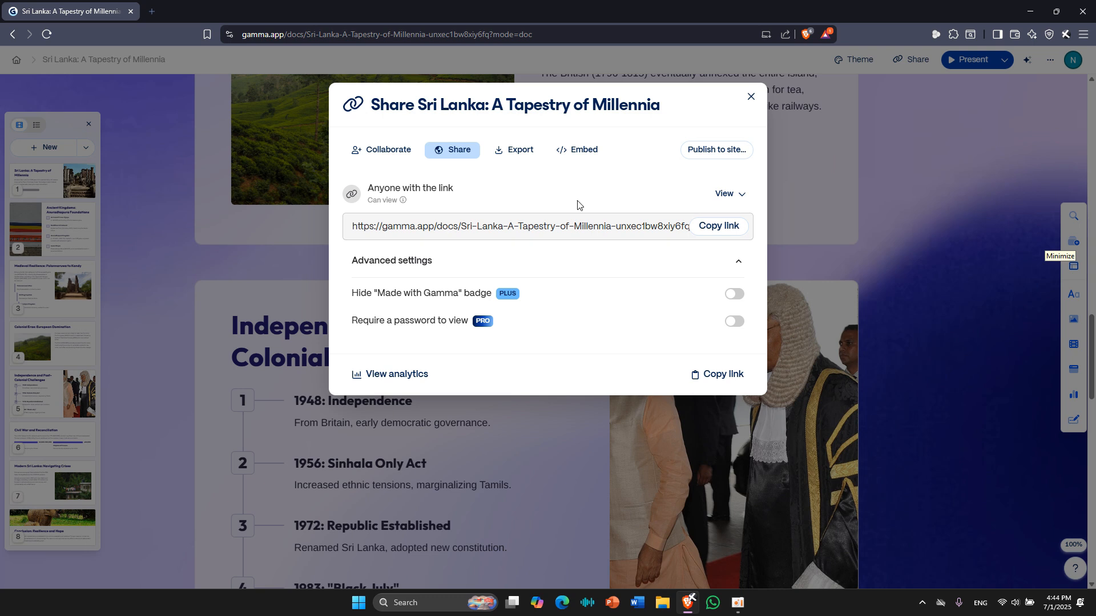
Review the permission levels available to anyone with the link, keep View access, and copy the presentation's public link
left_click(740, 195)
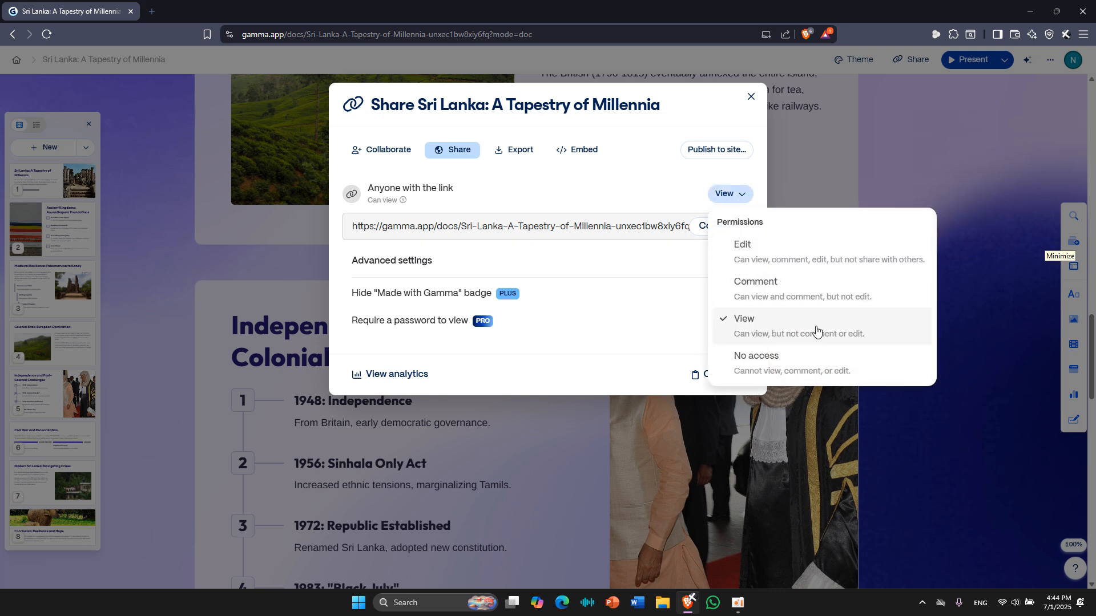
left_click(669, 222)
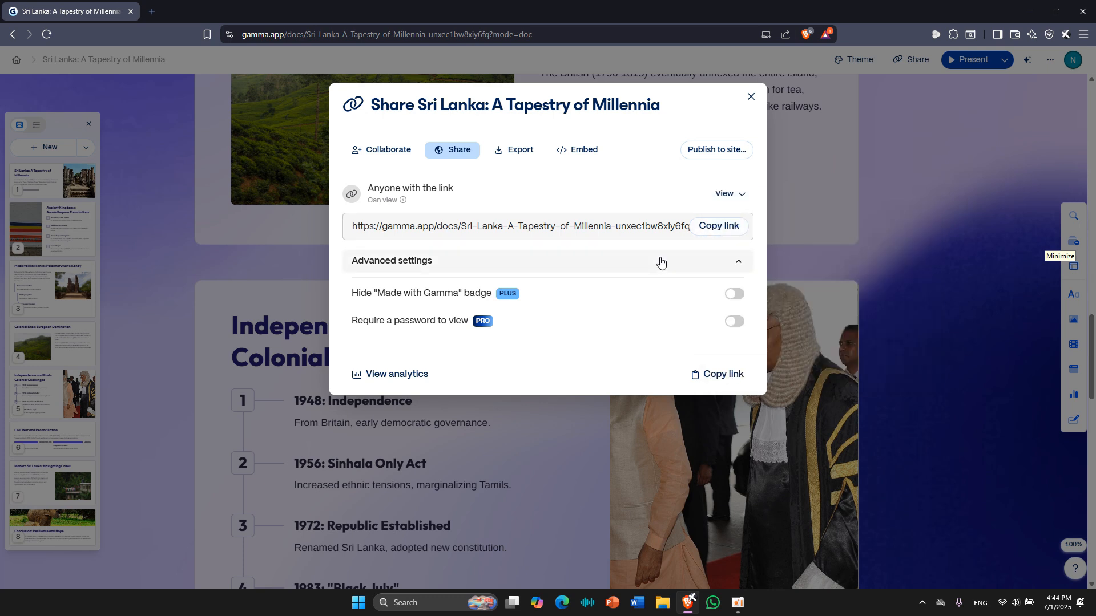
left_click(726, 235)
Review the presentation's export formats and website embed code, and close the sharing dialog
left_click(503, 147)
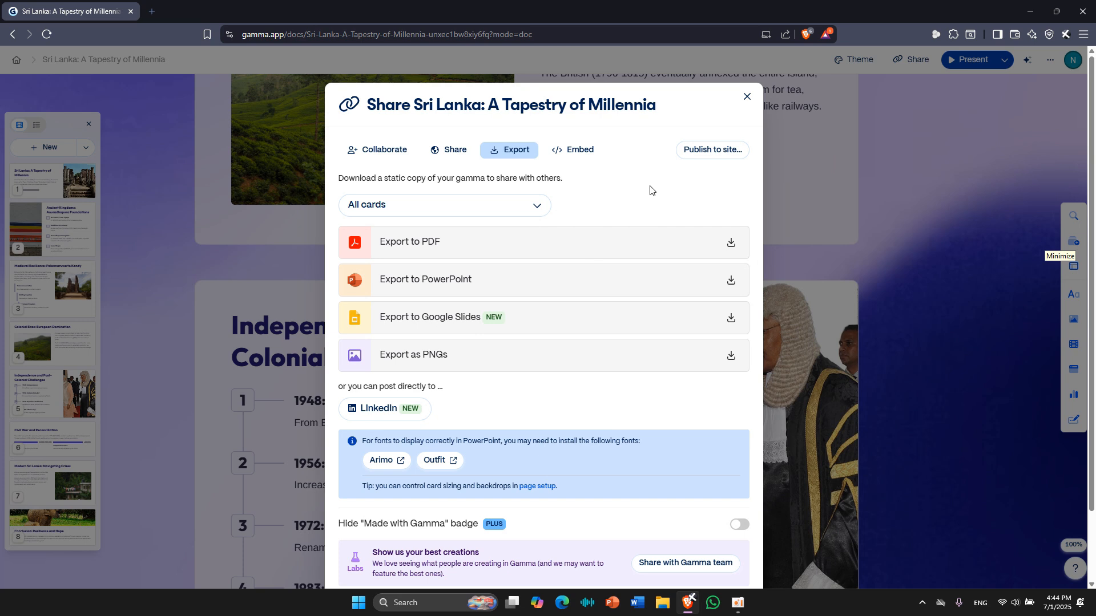
left_click(578, 149)
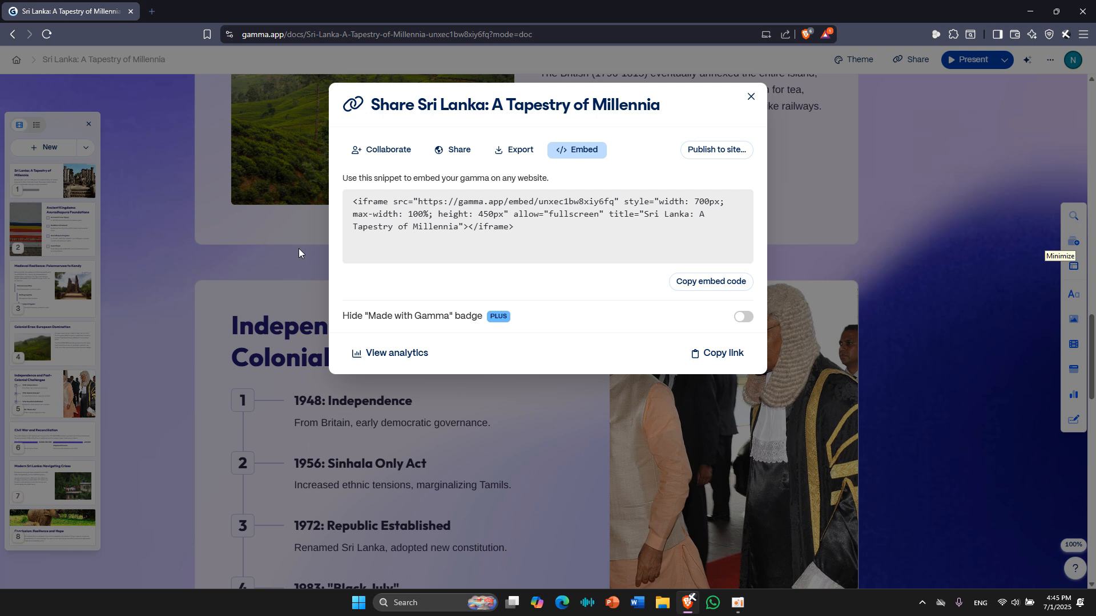
left_click(259, 270)
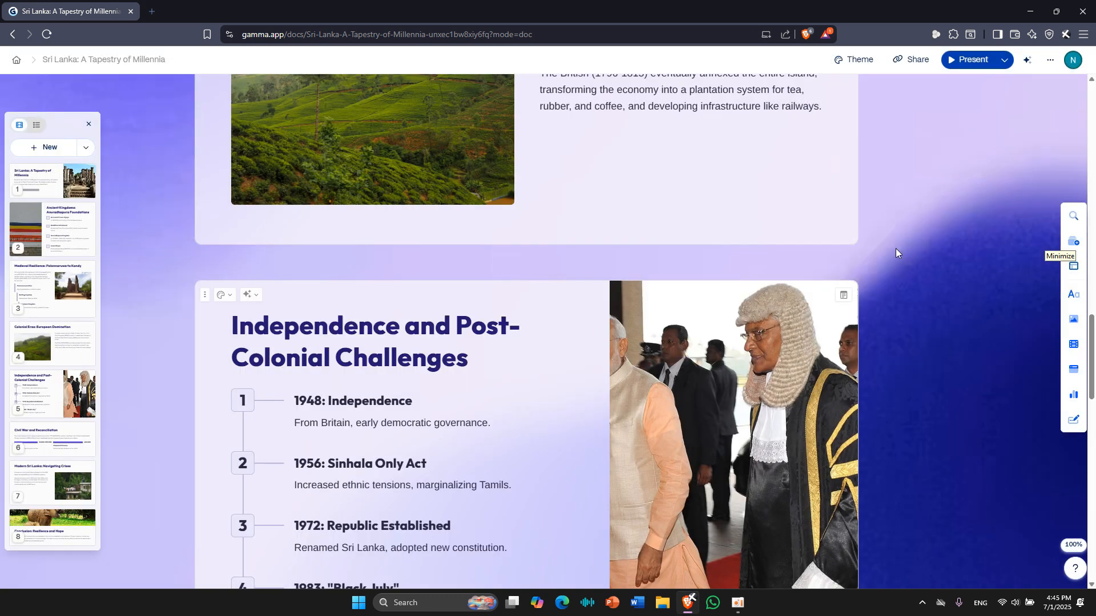
Look through the themes available for the presentation and return to the editor with the Iris theme kept
left_click(859, 64)
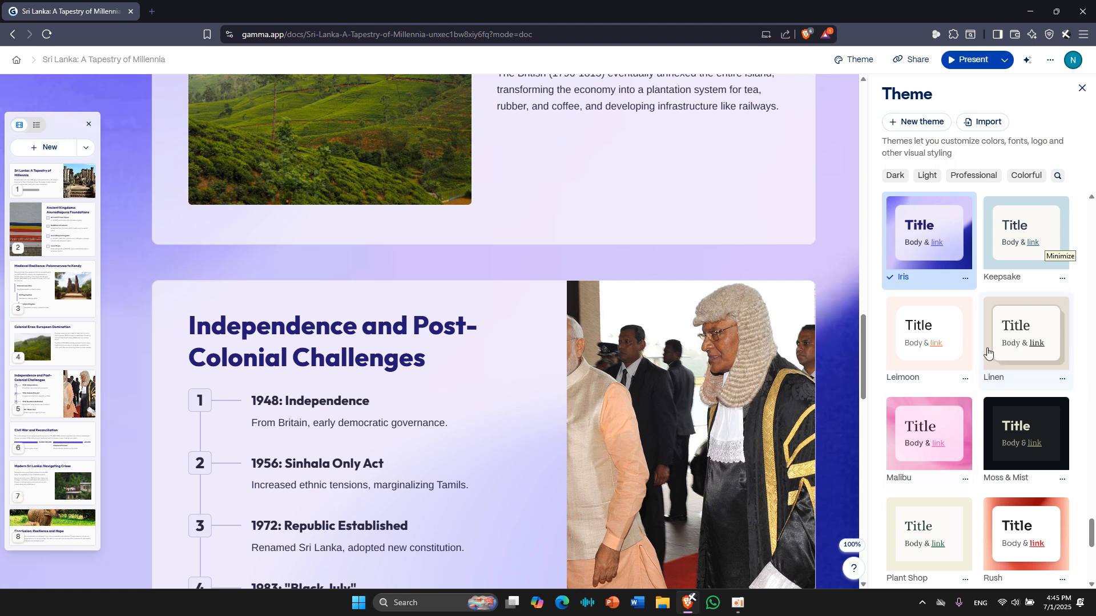
key("Escape")
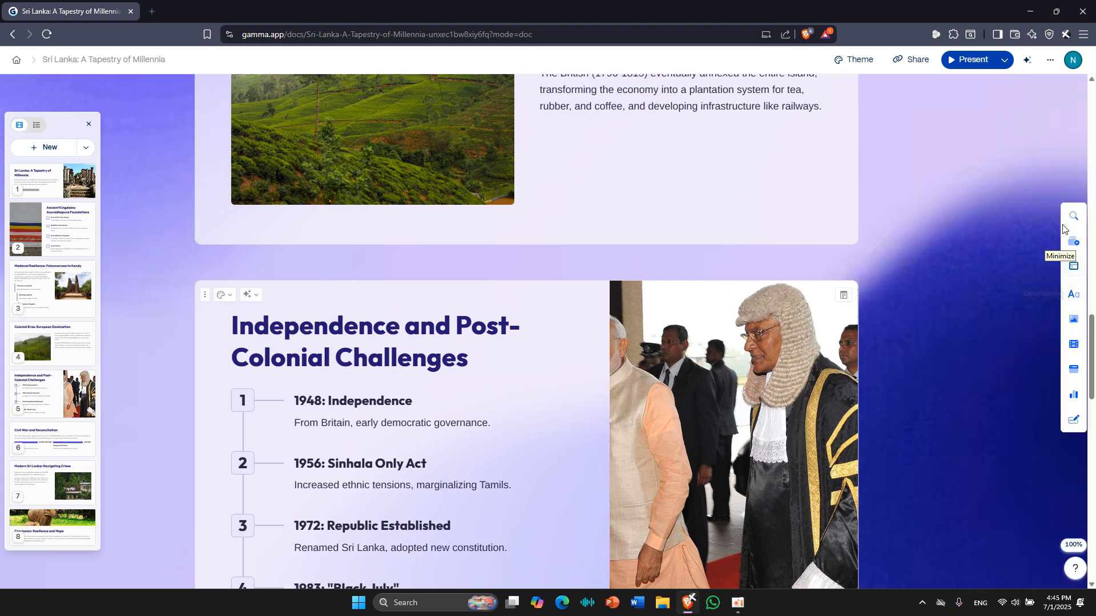